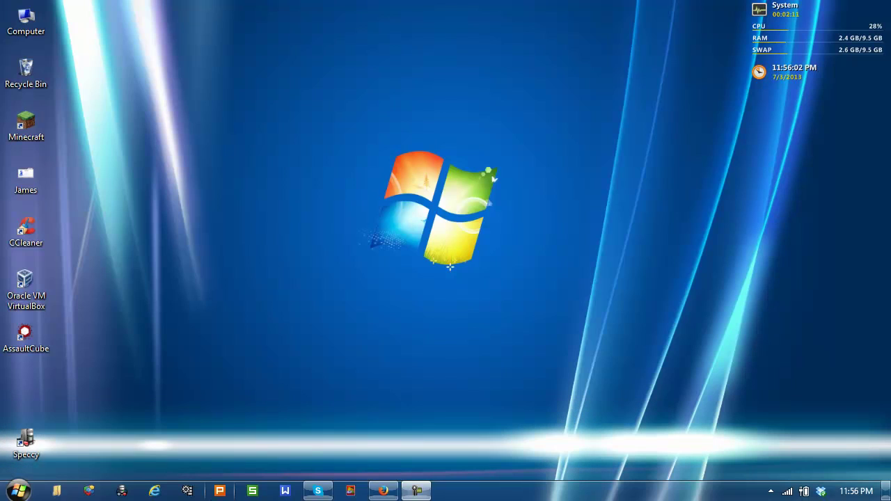
Launch Kingsoft Writer and, once Online Templates loads, switch to the blank Document 1
click(291, 490)
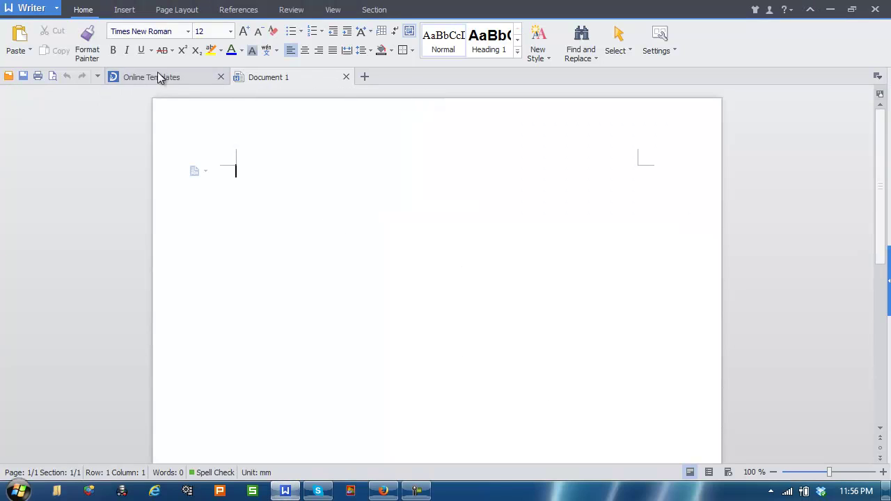
click(157, 75)
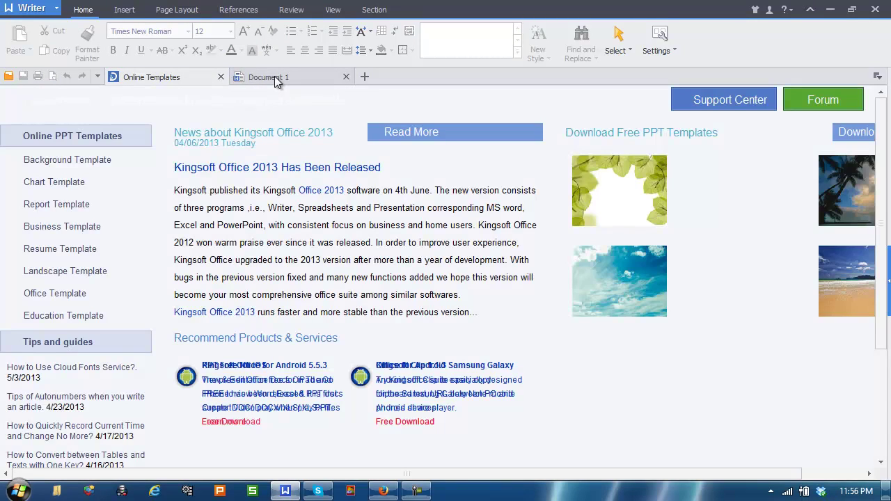
click(277, 80)
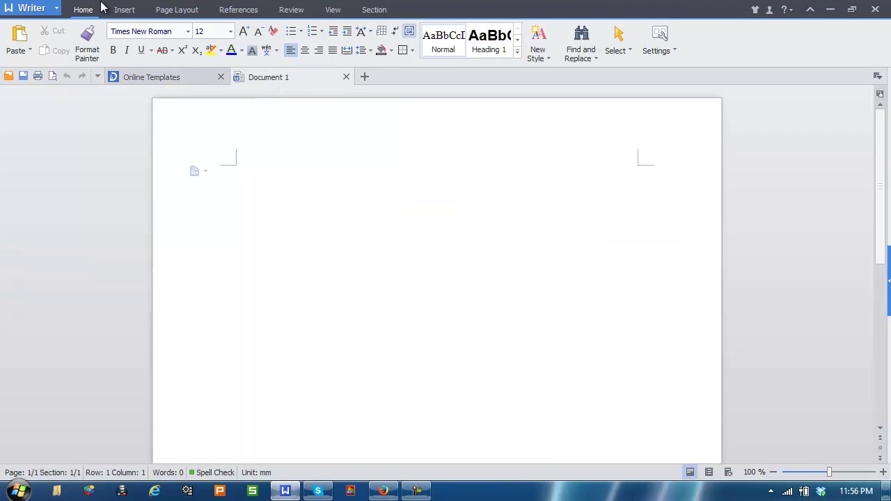
click(124, 11)
click(237, 8)
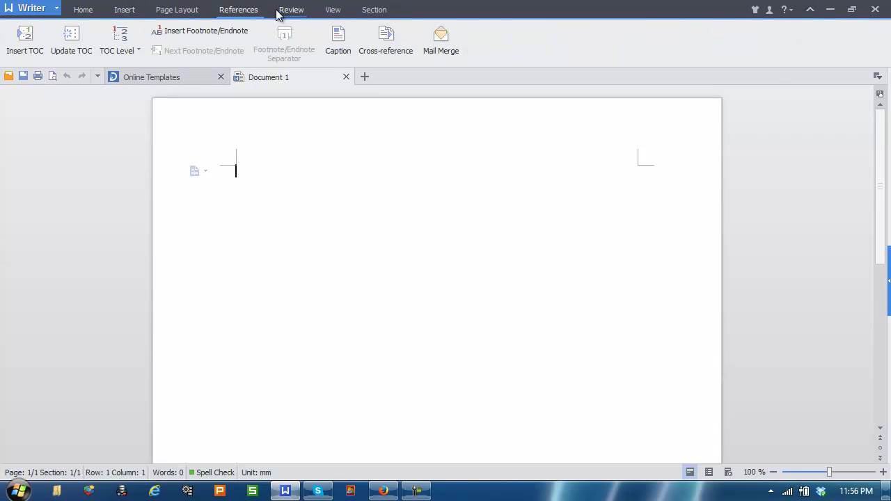
click(284, 9)
click(373, 9)
click(332, 10)
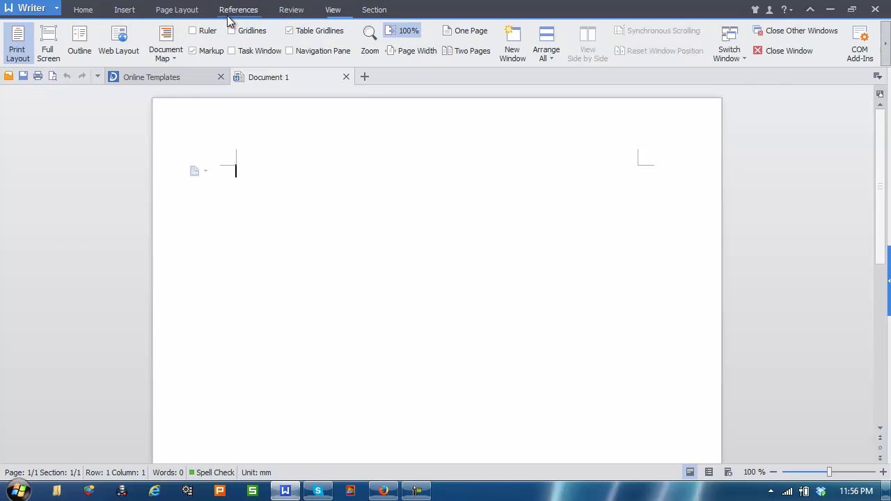
click(82, 10)
click(124, 9)
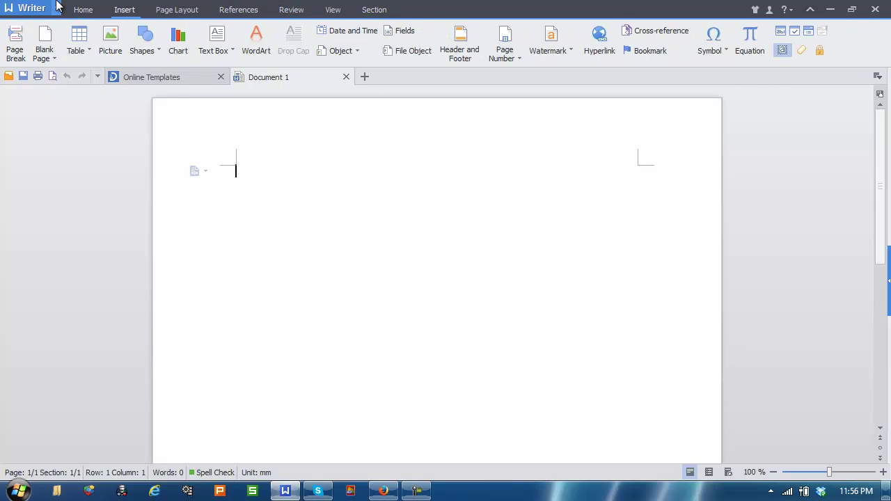
click(56, 8)
mouse_move(49, 171)
click(148, 259)
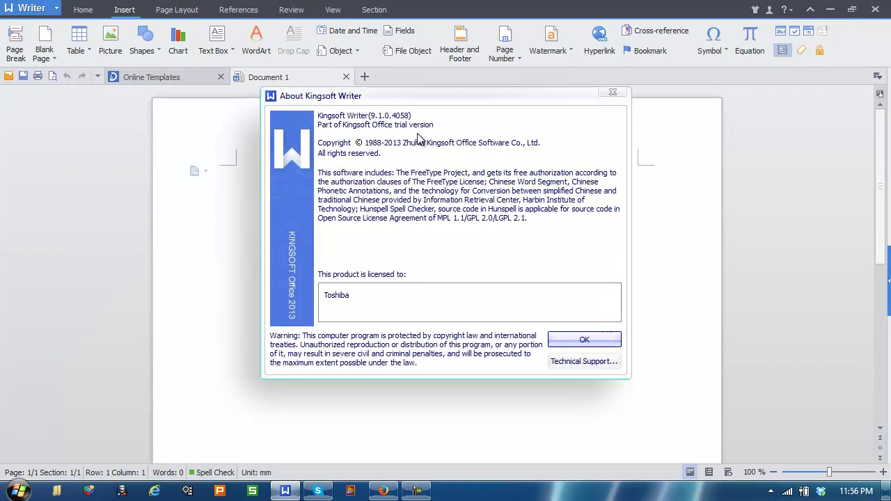
click(577, 340)
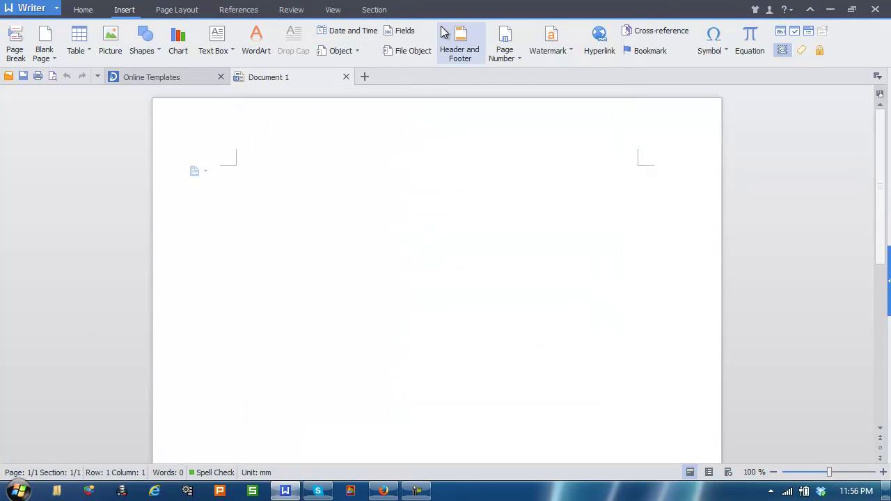
double_click(459, 8)
double_click(626, 30)
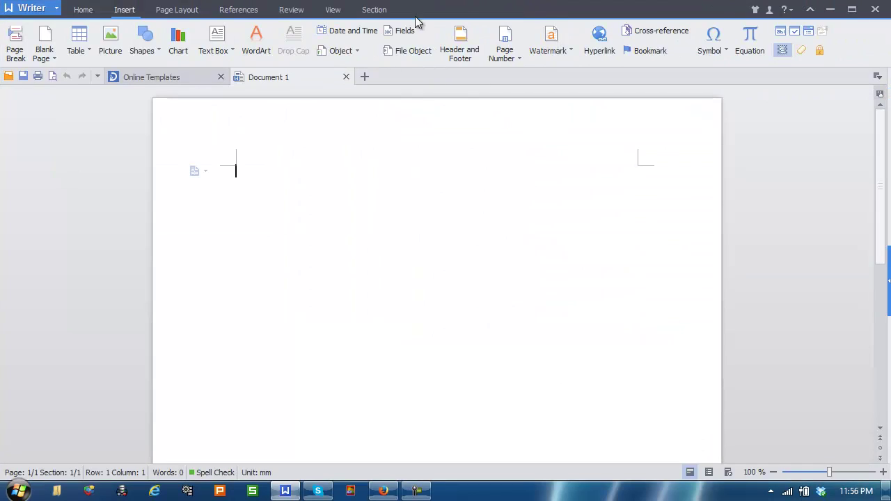
click(89, 9)
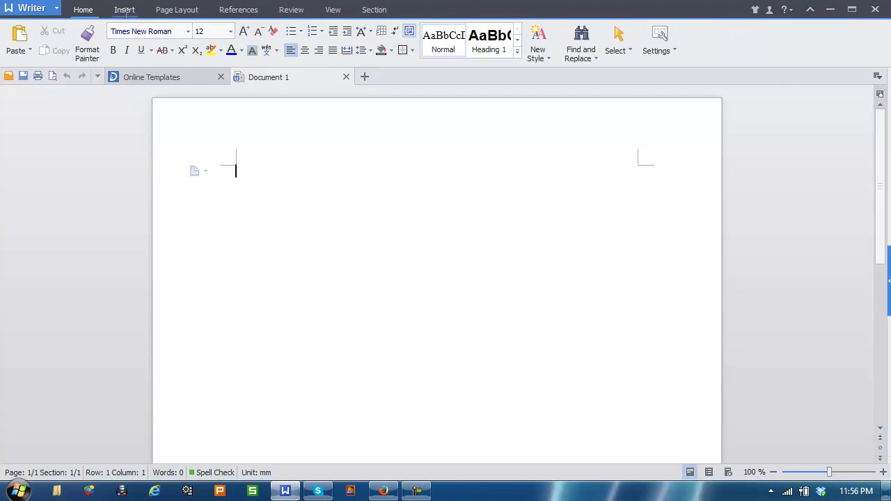
click(307, 11)
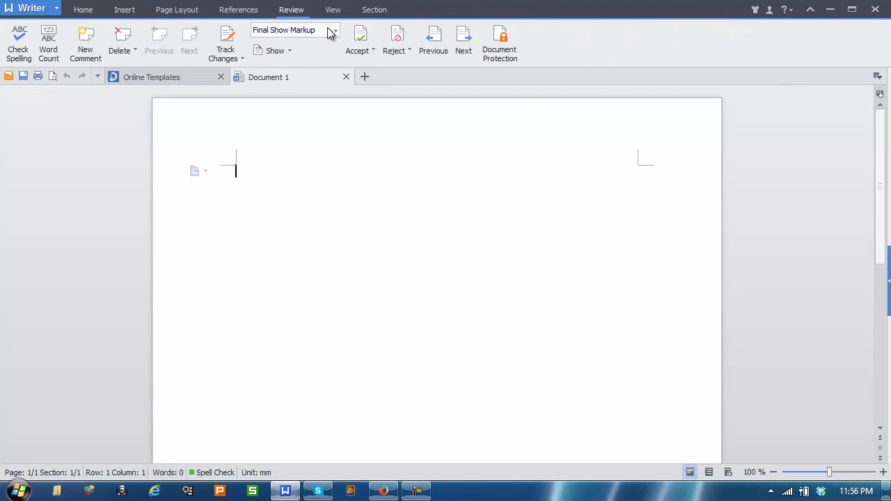
click(333, 9)
click(374, 9)
mouse_move(417, 9)
mouse_down()
mouse_move(212, 33)
mouse_move(271, 3)
mouse_up()
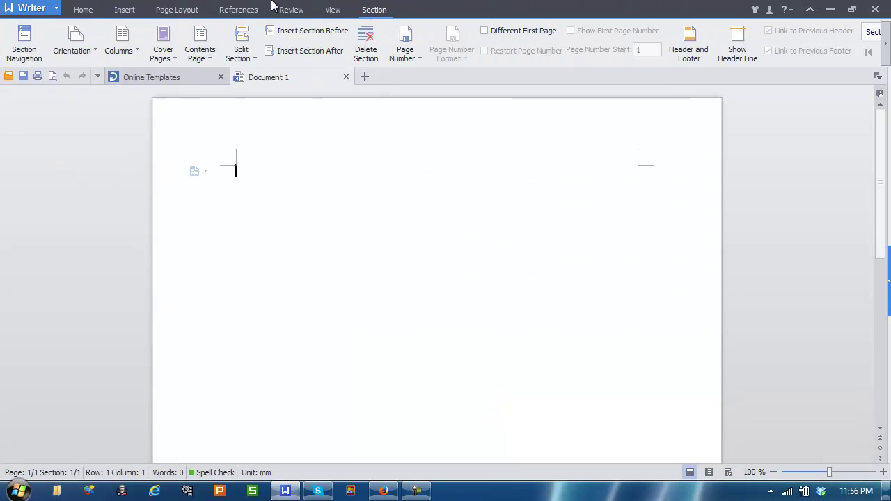
click(82, 8)
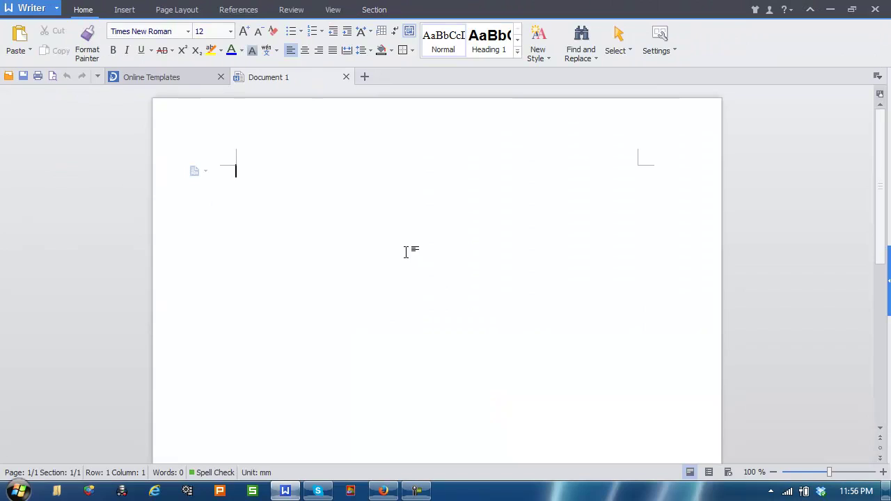
Browse the font list and the New Style, Select and Settings menus, then show the Insert tools
click(186, 32)
click(547, 58)
click(616, 52)
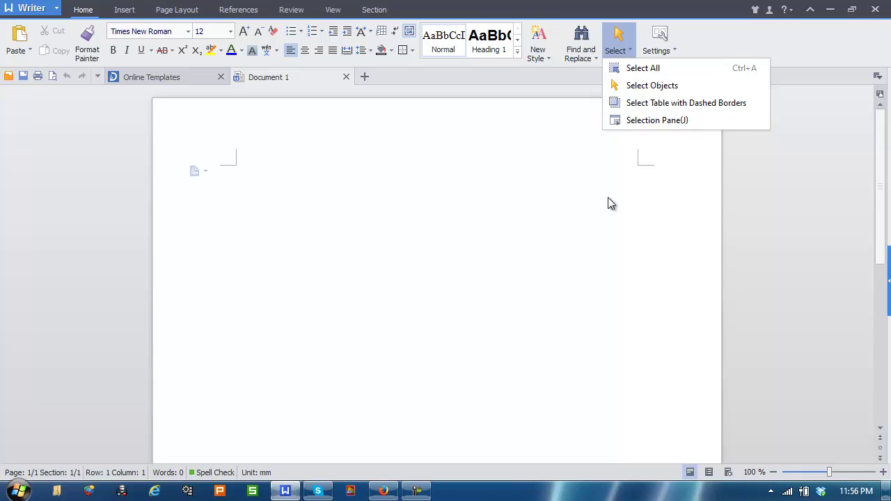
click(666, 52)
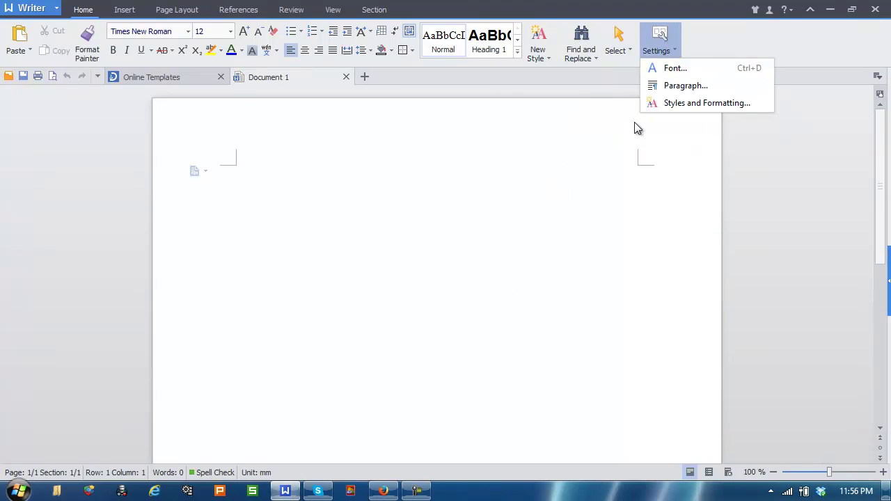
click(595, 256)
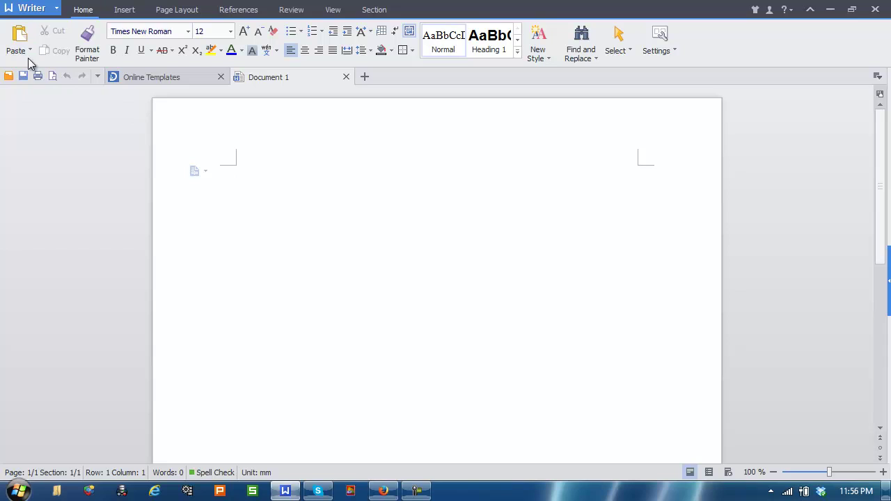
click(127, 9)
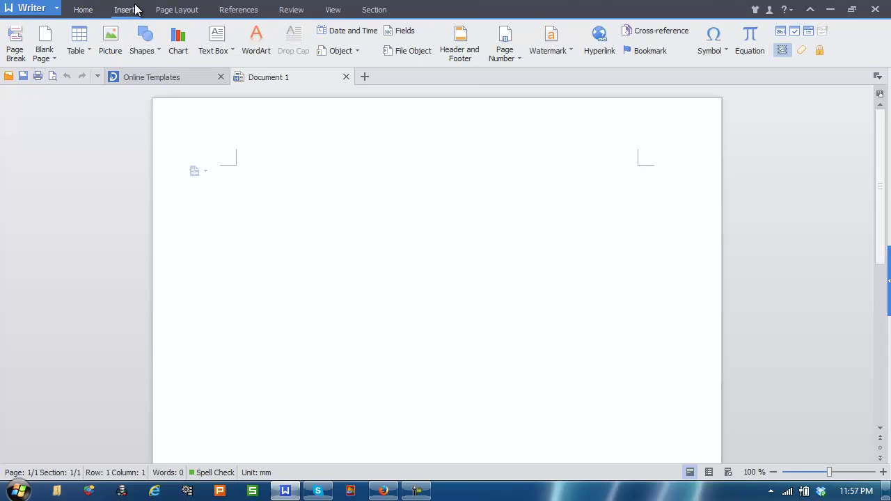
Browse the Page Layout, References and Review tools, cancelling the Caption dialog, ending on View
click(174, 10)
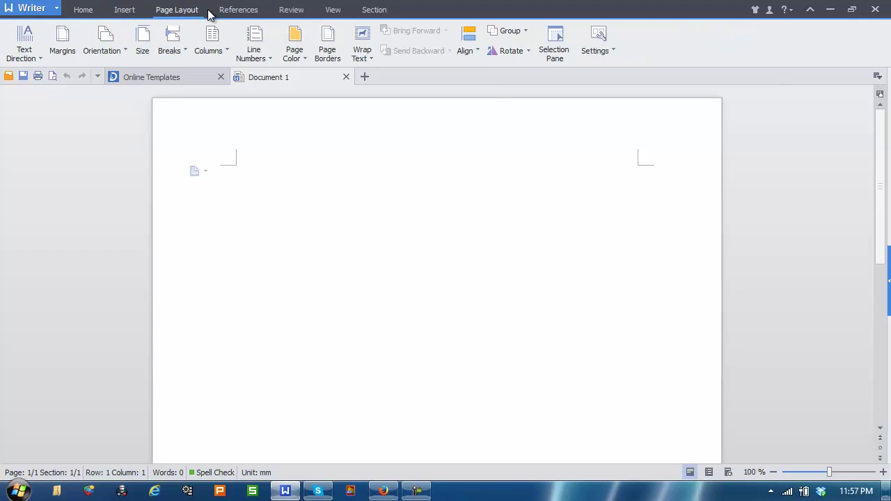
click(242, 11)
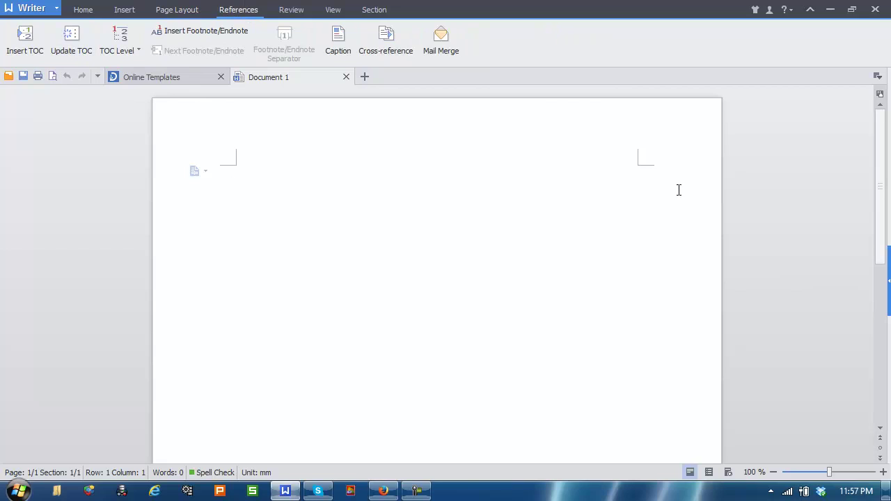
click(338, 40)
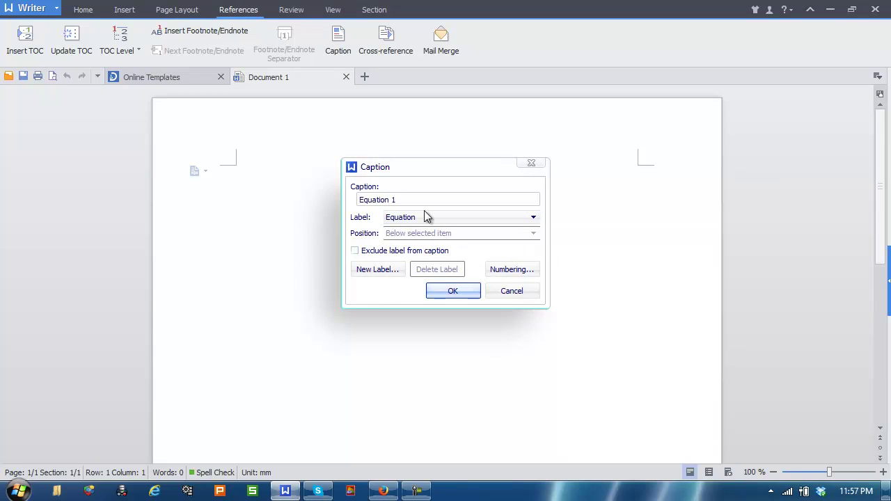
click(500, 288)
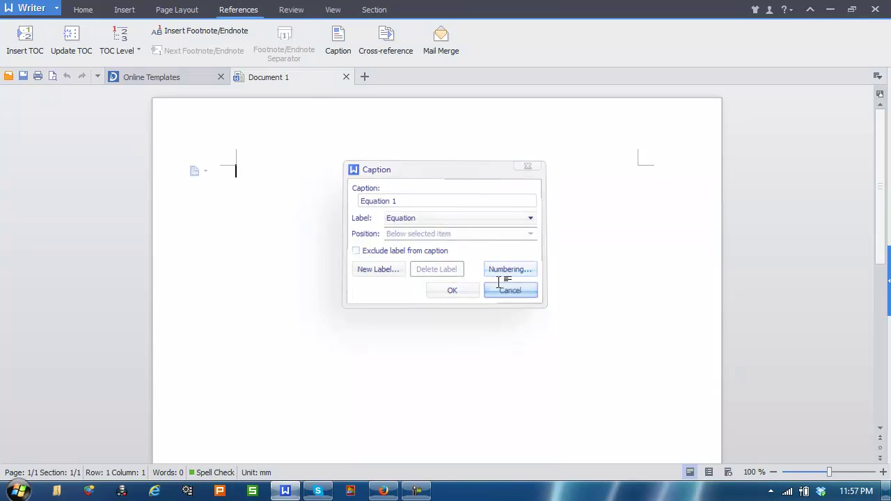
click(281, 10)
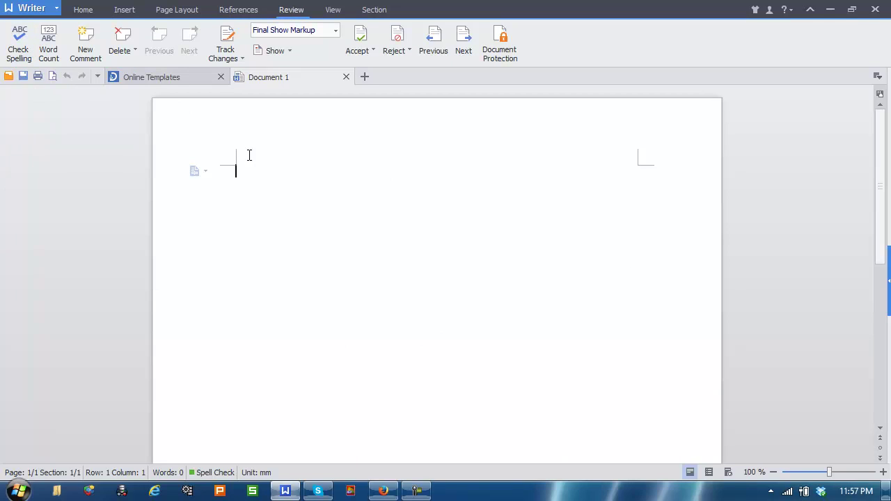
click(334, 10)
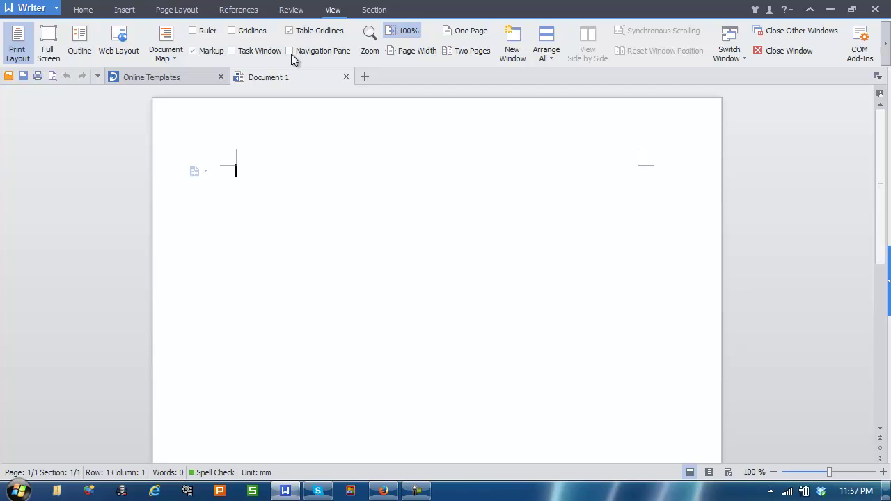
Toggle the ruler, gridlines, Task Window and Navigation Pane on the View tab
click(212, 32)
click(212, 32)
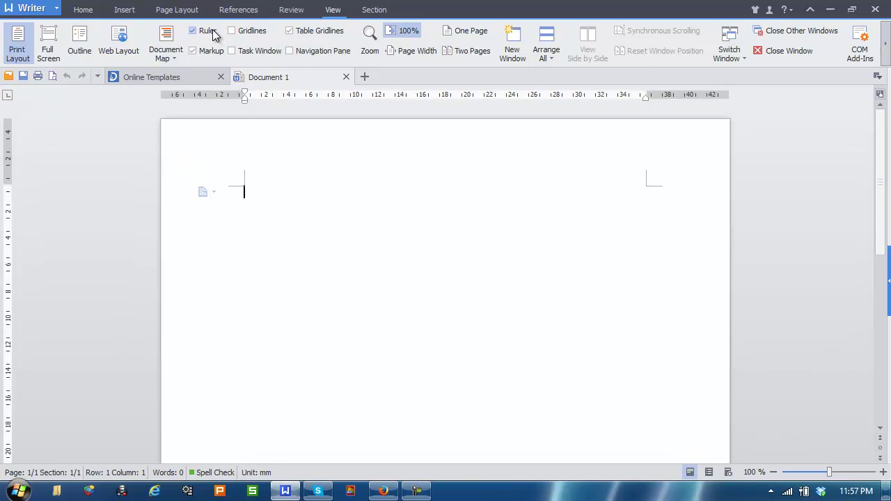
click(251, 32)
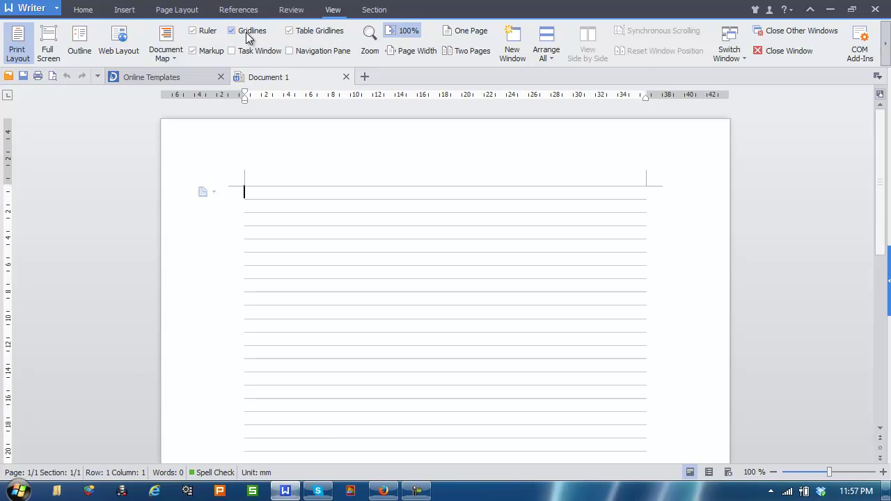
click(251, 32)
click(249, 54)
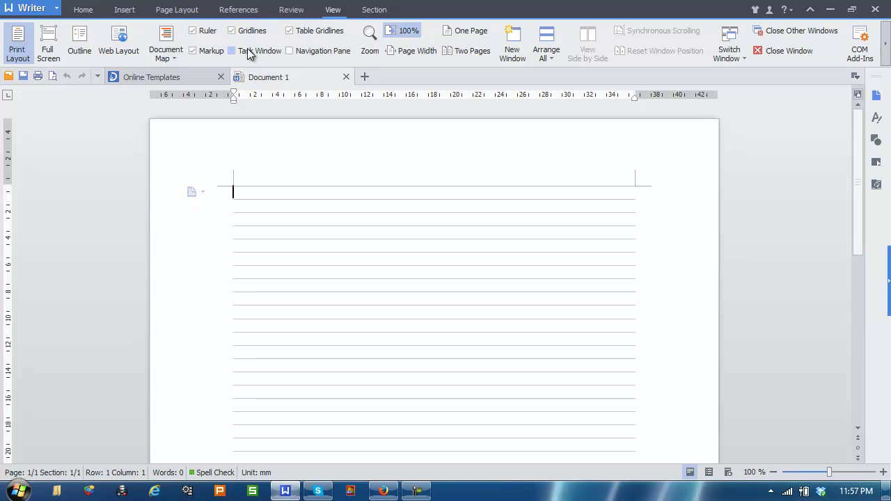
click(321, 53)
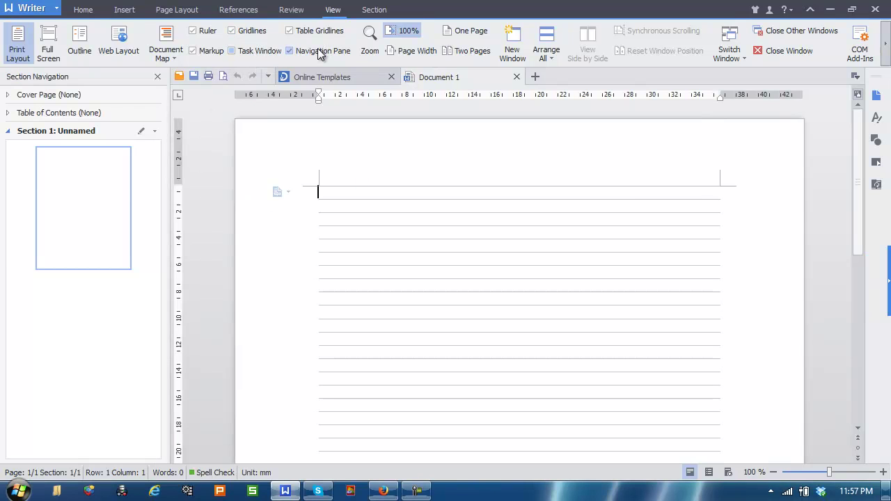
click(318, 54)
Hide the gridlines and ruler, and show Document 1 as one full page
click(289, 32)
click(231, 32)
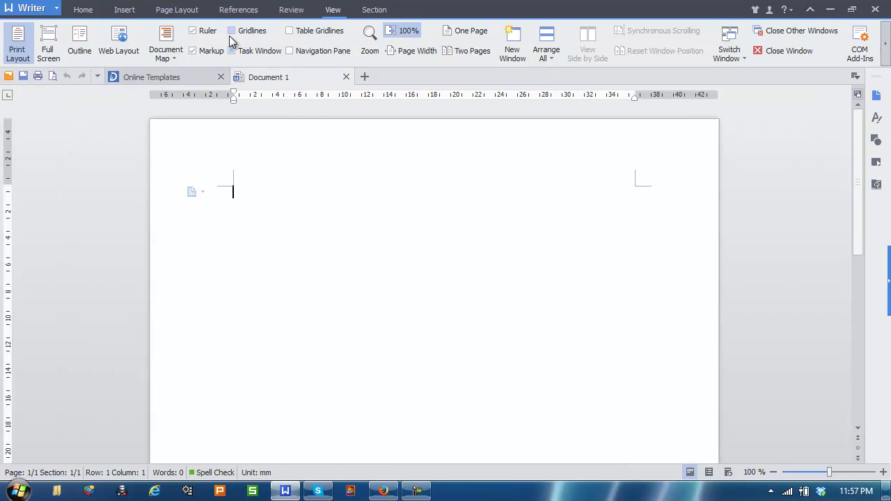
click(198, 35)
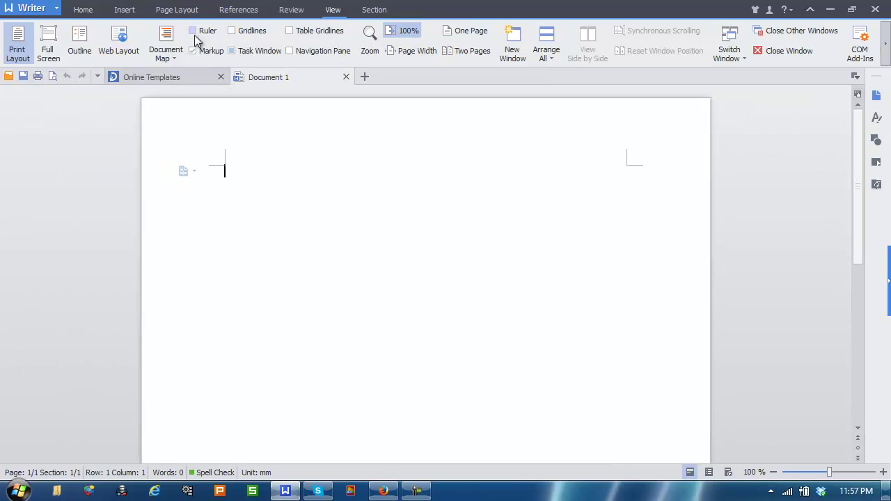
click(460, 52)
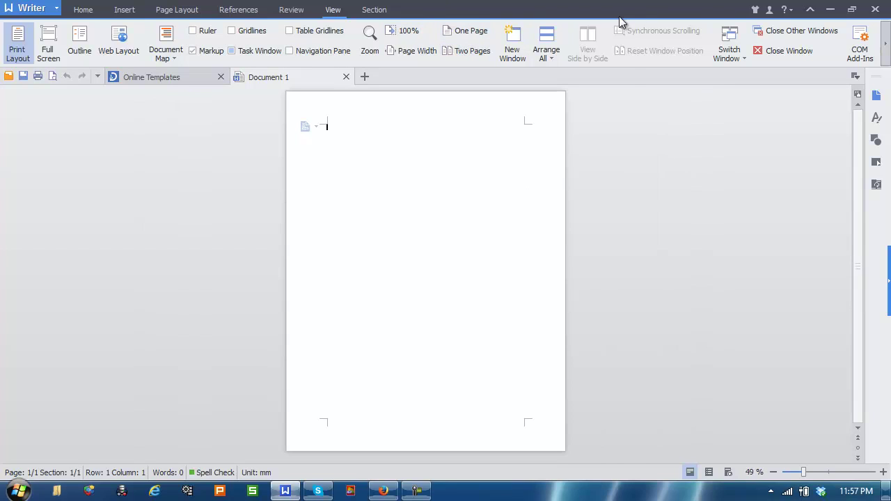
Glance at the Section tab, then exit Writer from its main menu
click(373, 9)
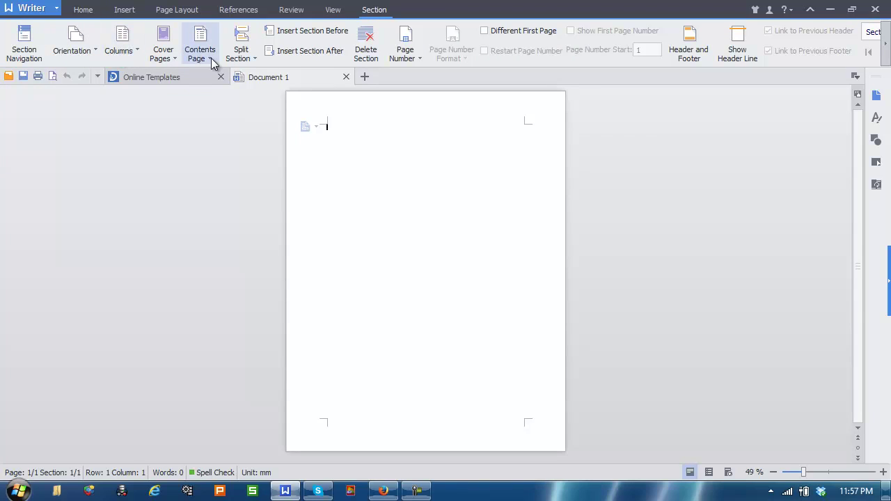
click(53, 8)
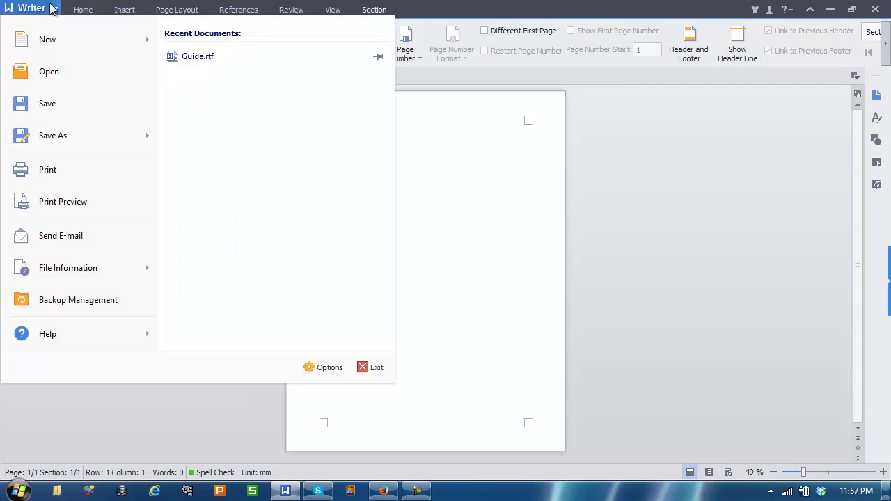
click(377, 367)
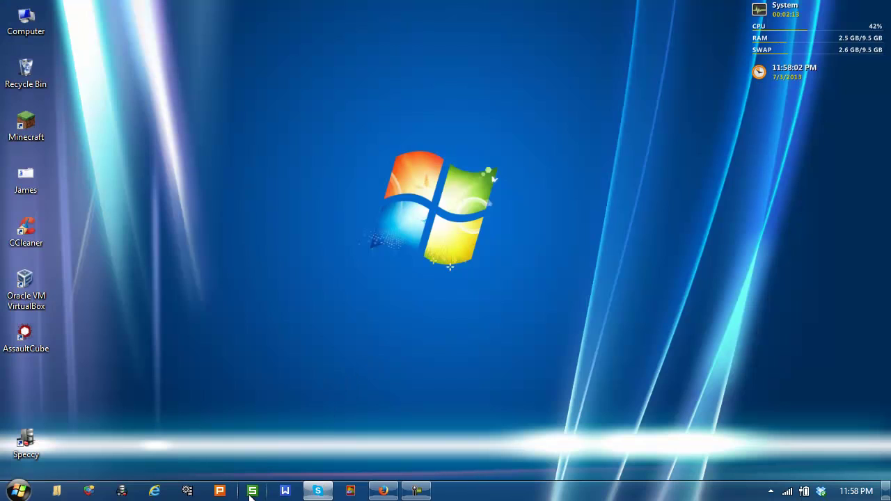
Launch Kingsoft Spreadsheets and select ranges such as A5:J12 and A2:F16
click(250, 493)
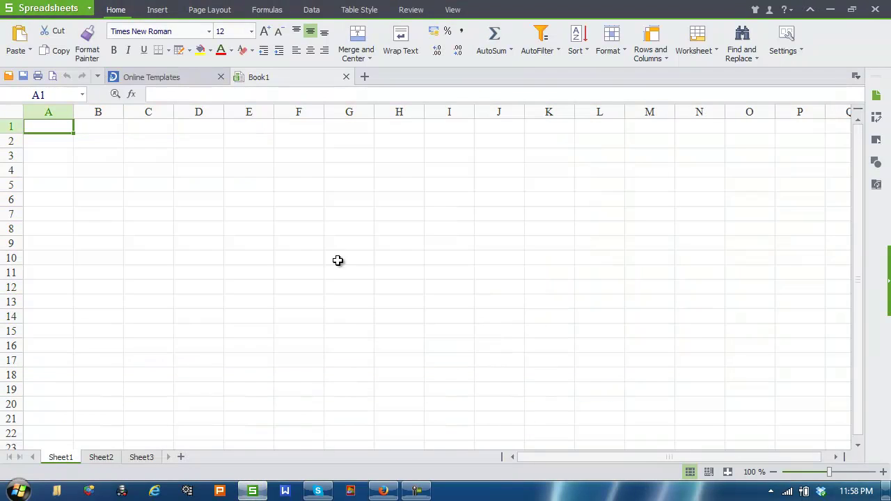
drag(398, 287, 48, 126)
drag(498, 287, 73, 185)
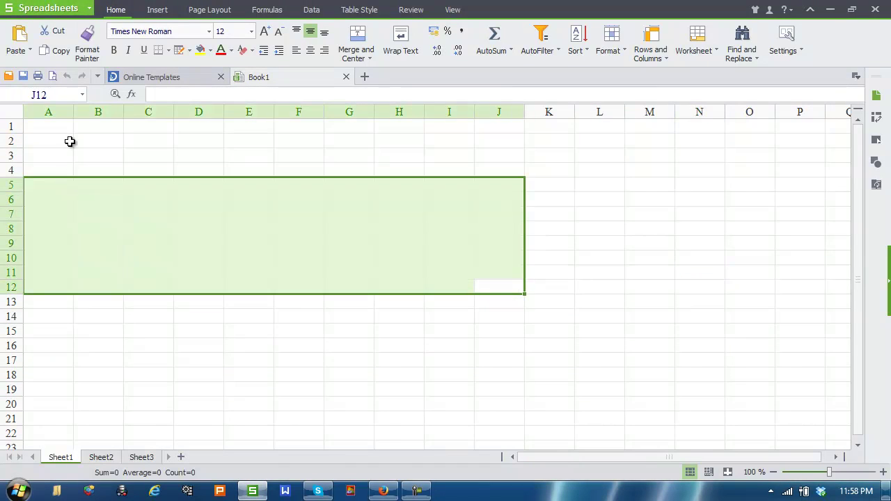
drag(70, 142, 307, 336)
click(333, 312)
click(55, 139)
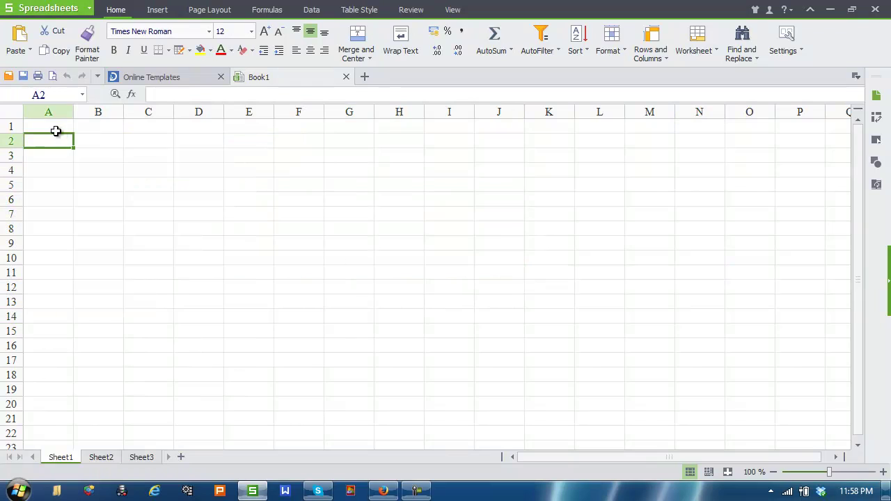
click(76, 142)
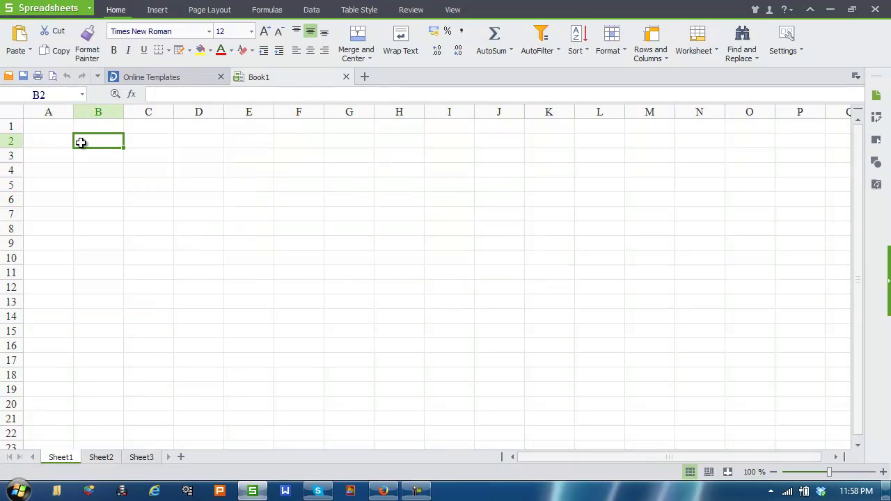
Enter and leave edit mode on cells B2, B1 and B3 without typing anything
double_click(81, 143)
click(79, 126)
double_click(77, 128)
double_click(81, 156)
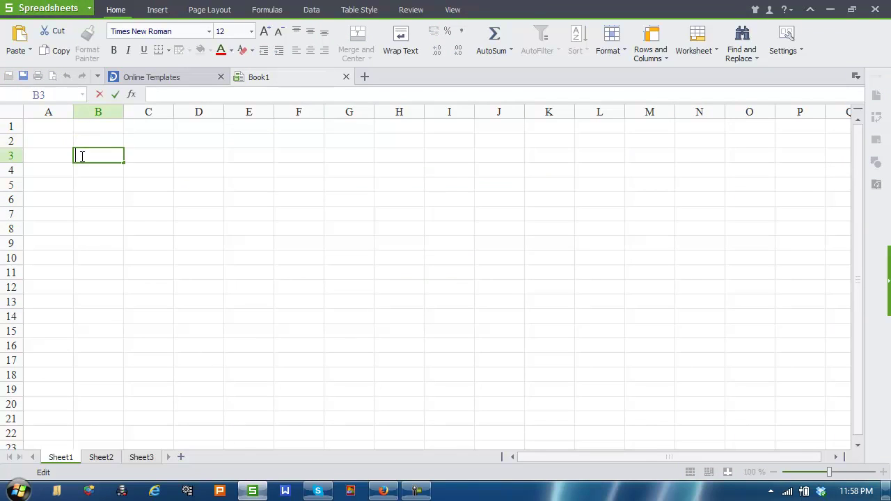
click(189, 144)
click(177, 157)
click(80, 158)
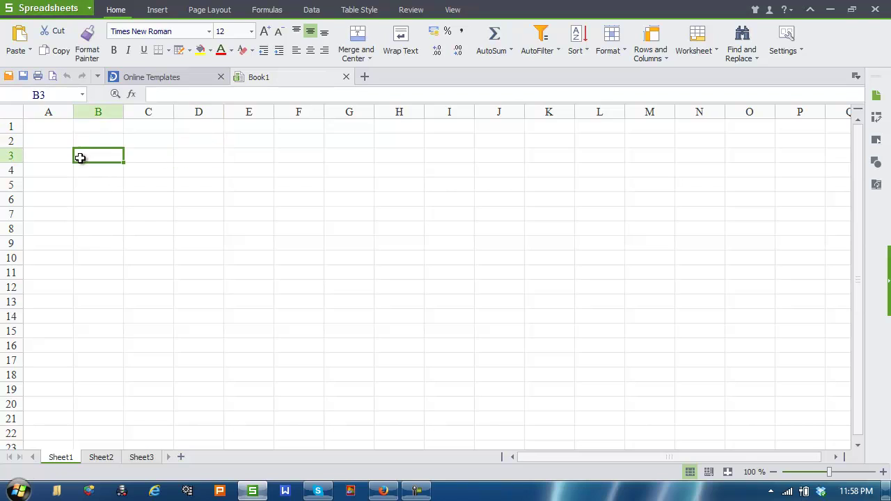
Select ranges C8:H15, D4:K13 and D9:F9, ending on cell F9
drag(139, 228, 398, 331)
click(540, 315)
drag(531, 300, 198, 171)
click(351, 369)
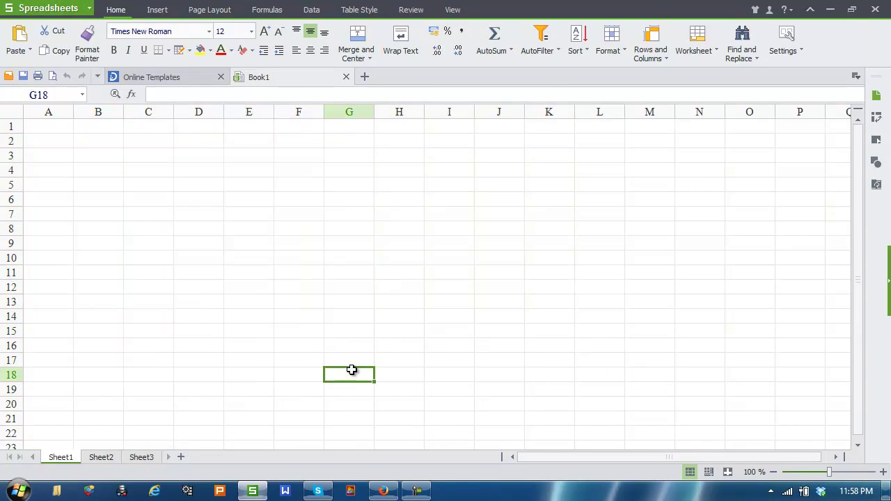
click(336, 346)
mouse_move(299, 285)
mouse_down()
mouse_move(243, 247)
mouse_move(288, 237)
mouse_up()
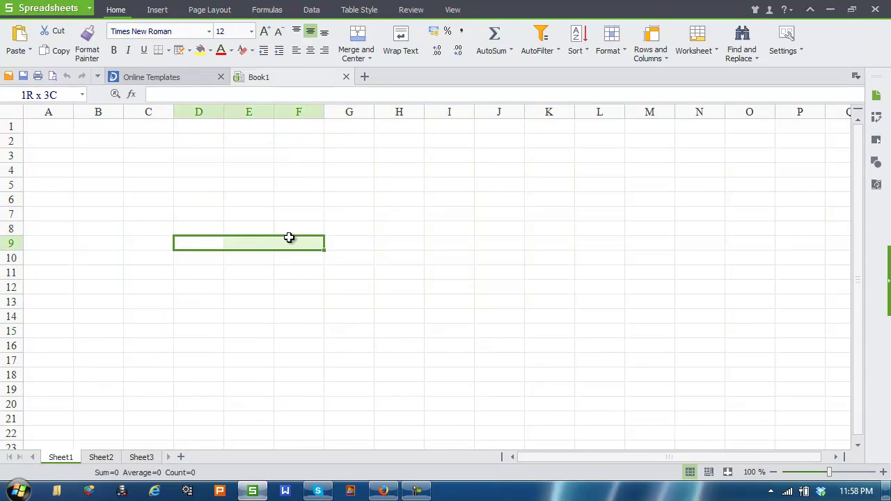
click(289, 237)
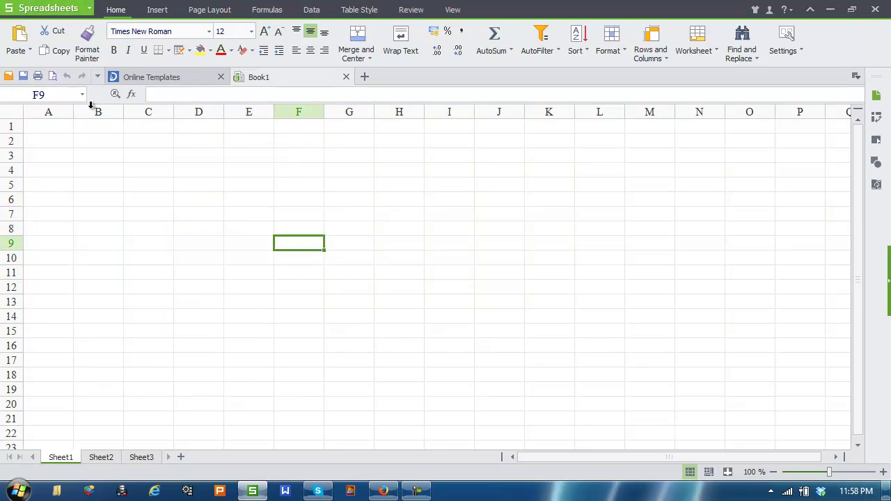
Browse the Insert, Data and View tabs and the file menu, restoring then re-maximizing the window
click(156, 12)
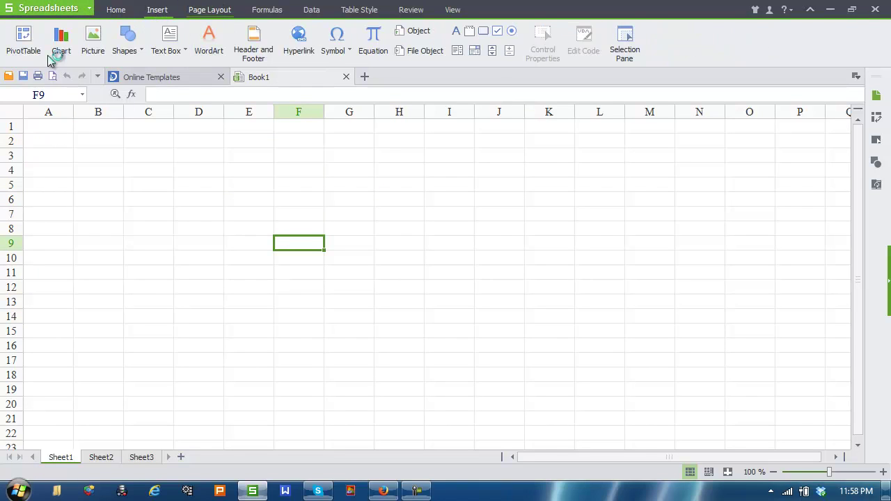
click(43, 8)
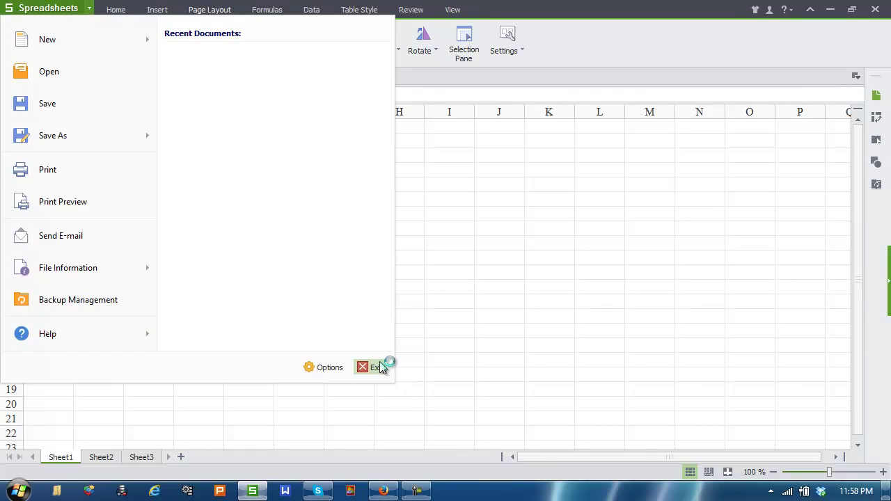
click(501, 324)
double_click(391, 7)
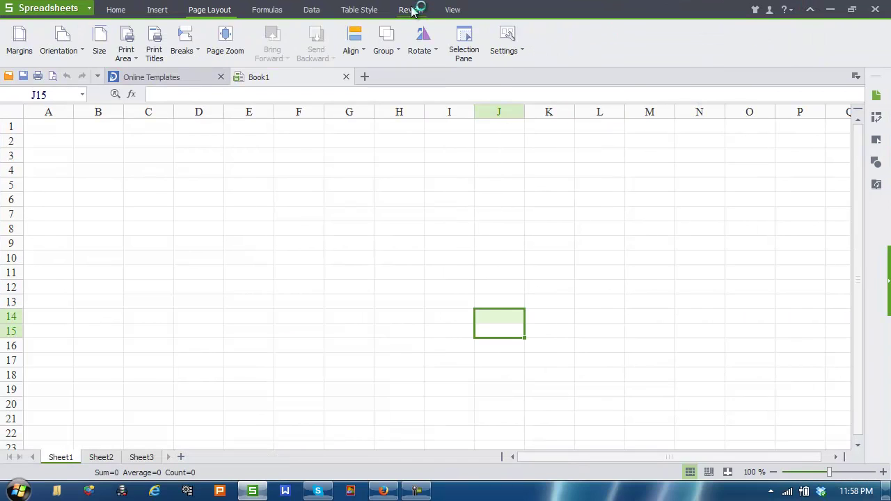
click(365, 9)
click(313, 10)
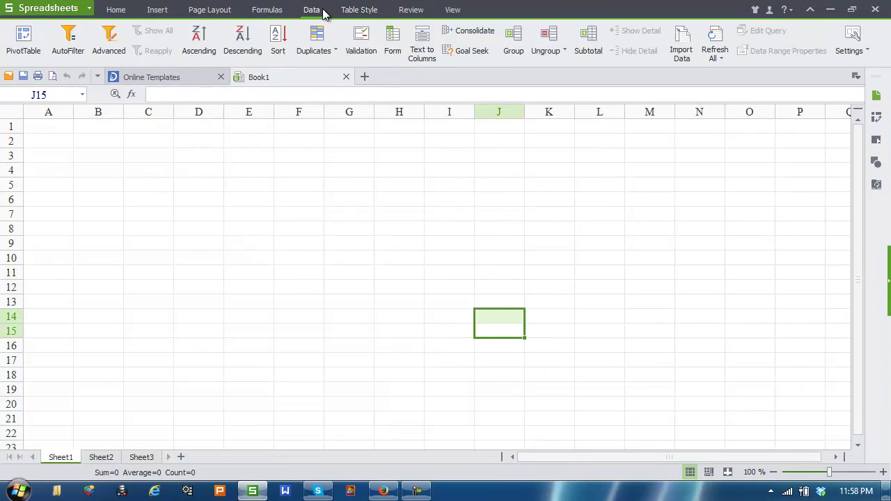
click(451, 9)
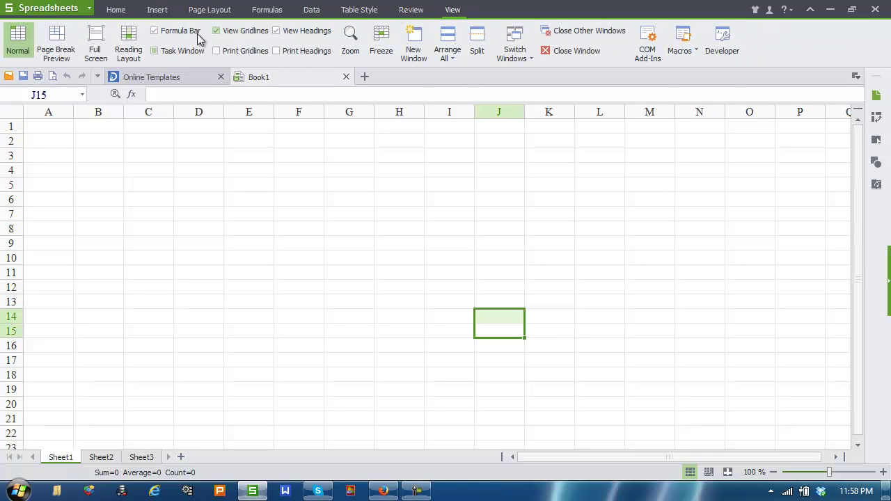
Select two blocks of cells, then close the empty spreadsheet window
drag(399, 302, 70, 346)
drag(298, 228, 693, 271)
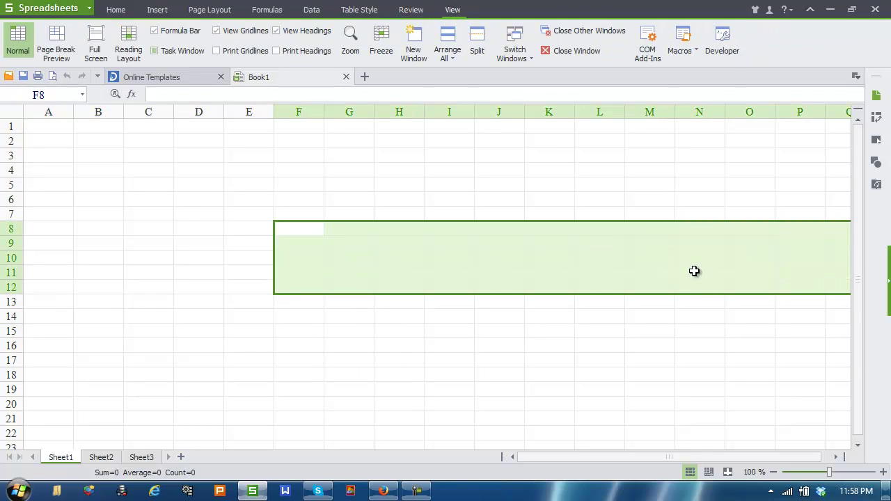
click(885, 6)
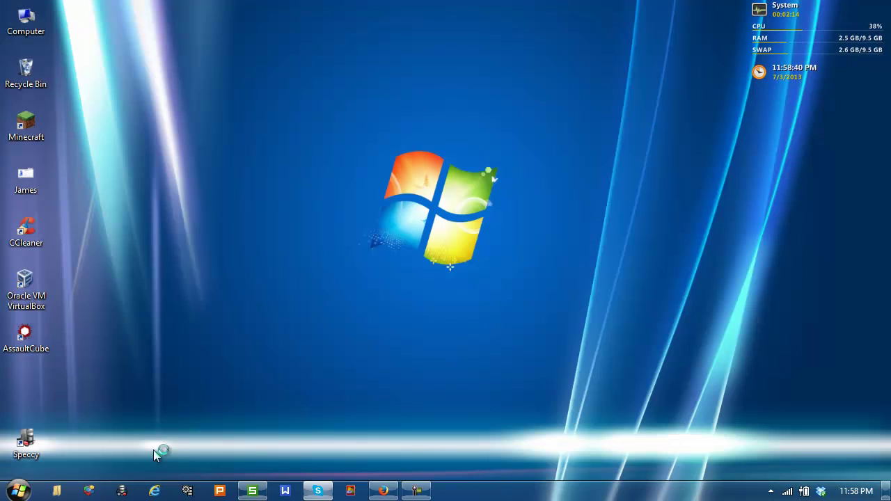
Launch Kingsoft Presentation and title the first slide 'Hello World'
click(220, 491)
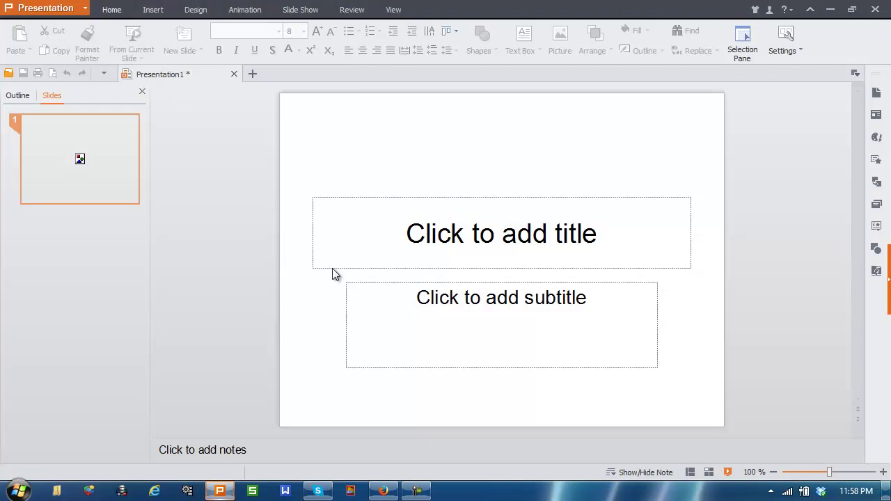
click(406, 213)
click(453, 288)
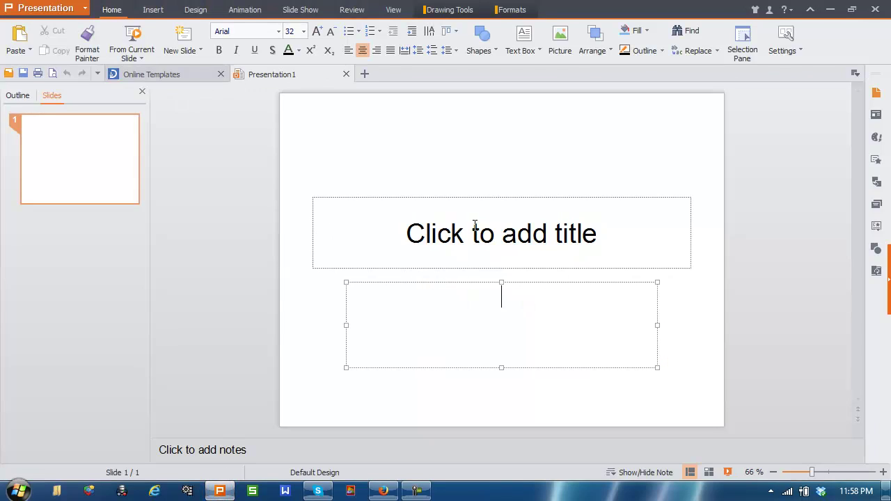
click(475, 225)
text(Hello)
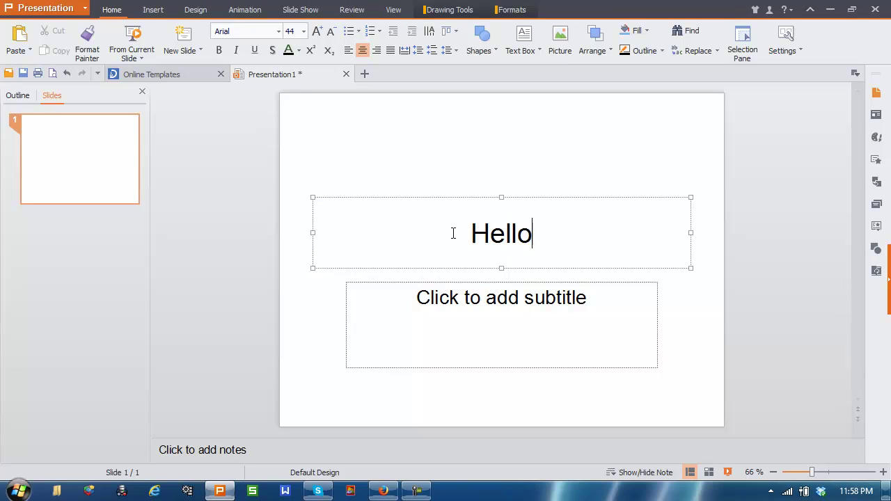
text( World)
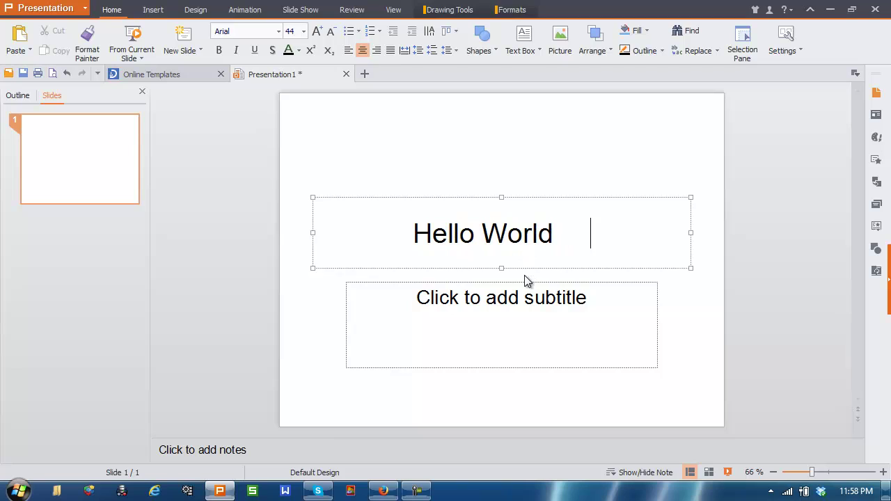
Enter 'goodbye world' as the subtitle, fixing typos along the way
click(518, 282)
double_click(523, 299)
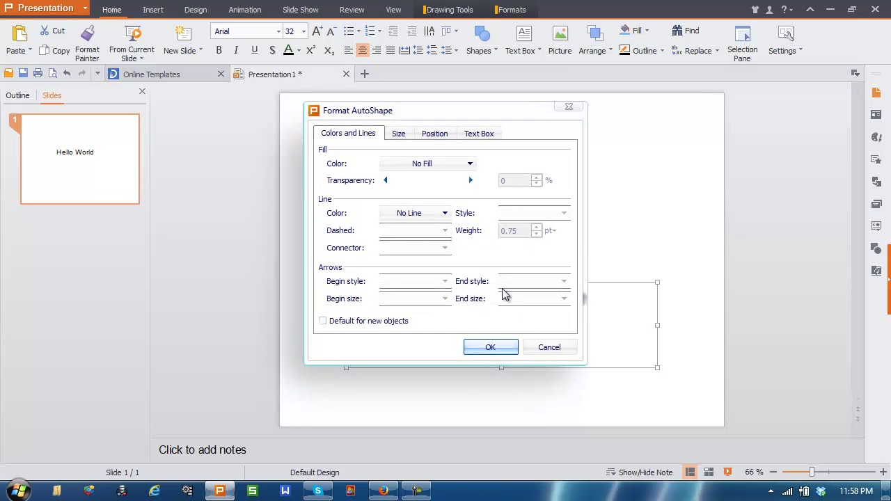
click(549, 348)
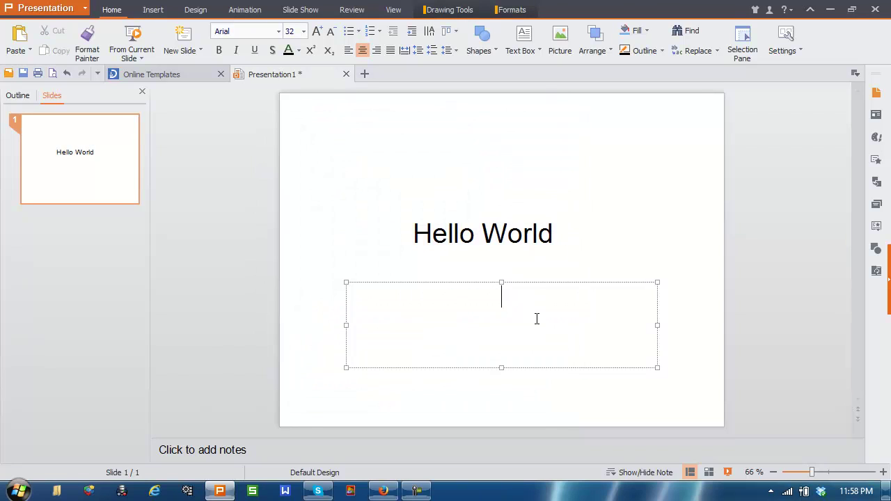
text(godbyee w)
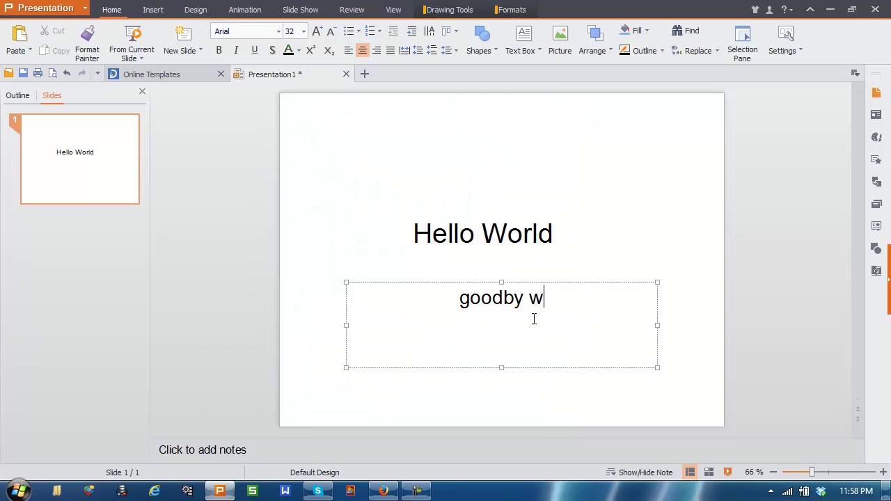
key(BackSpace)
key(BackSpace)
text(ee w)
key(BackSpace)
key(BackSpace)
key(BackSpace)
text(world)
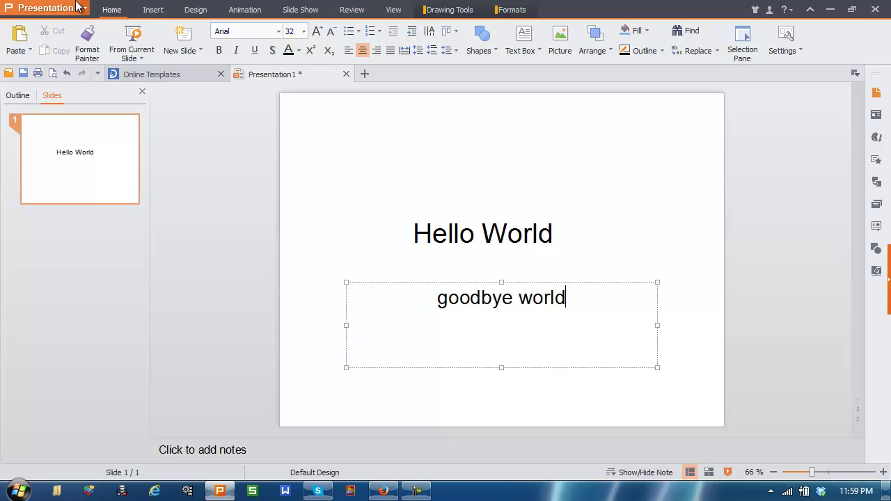
Preview the Hello World slide as a show, add three blank slides, and select slide 3
click(130, 40)
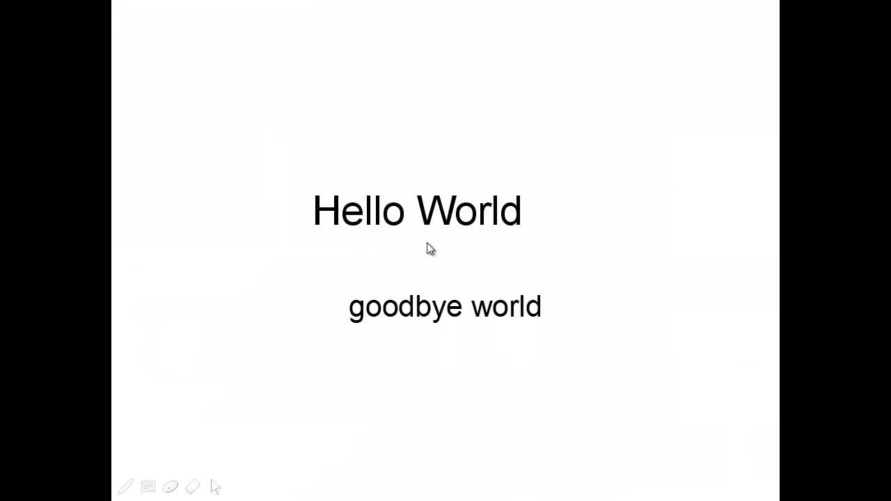
click(224, 242)
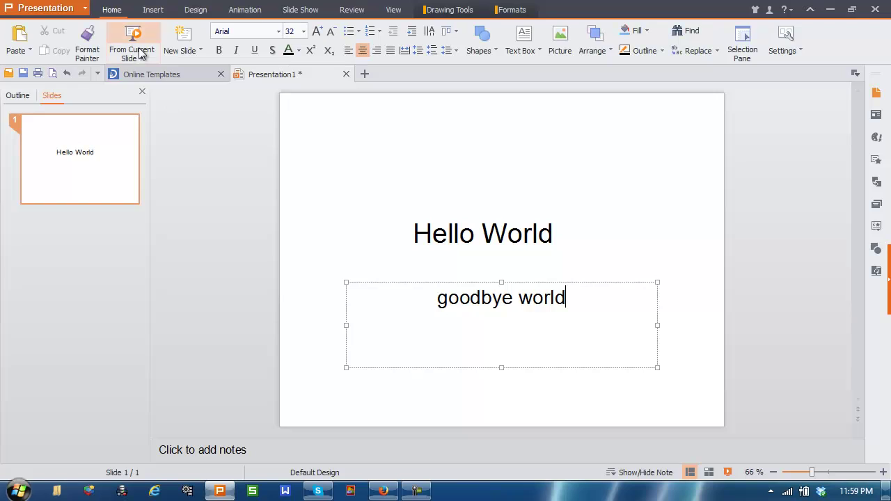
click(178, 53)
click(199, 68)
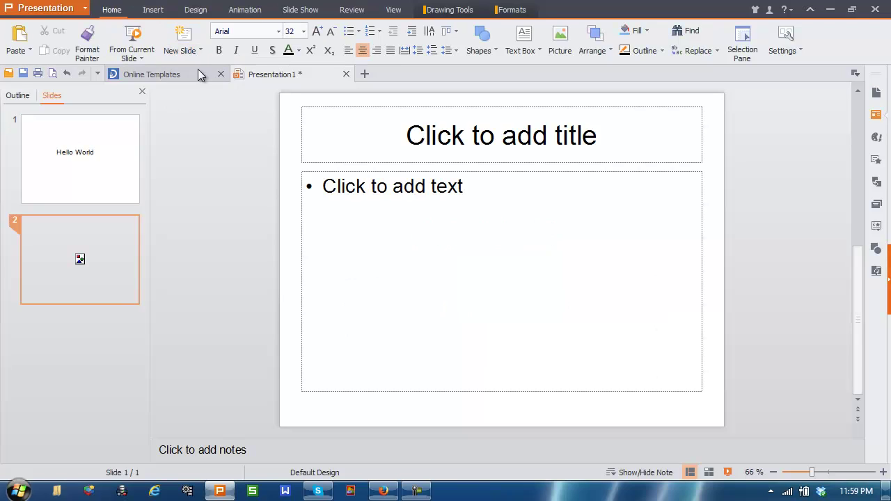
click(177, 53)
click(179, 53)
click(192, 68)
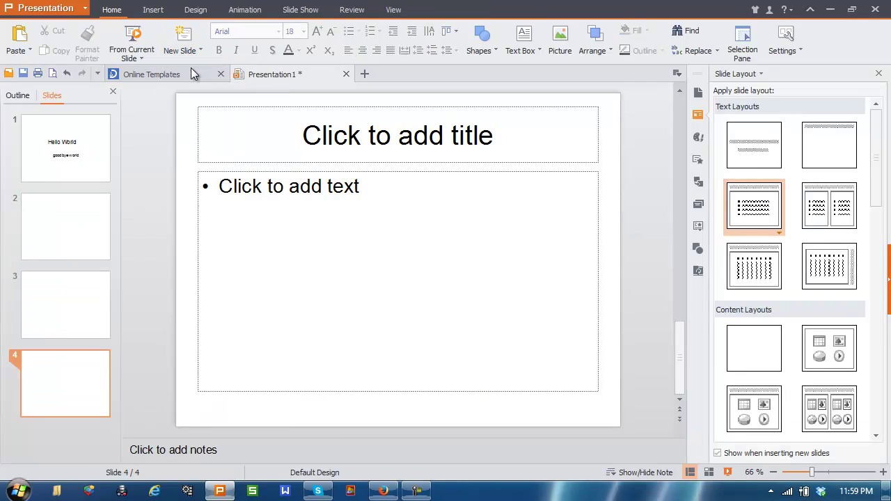
key(Up)
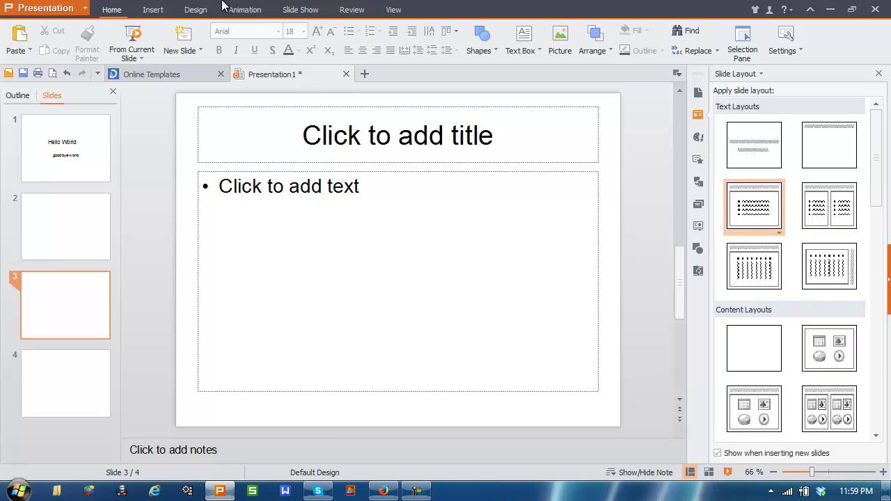
Browse the Animation, Design, Review and View tabs
click(240, 10)
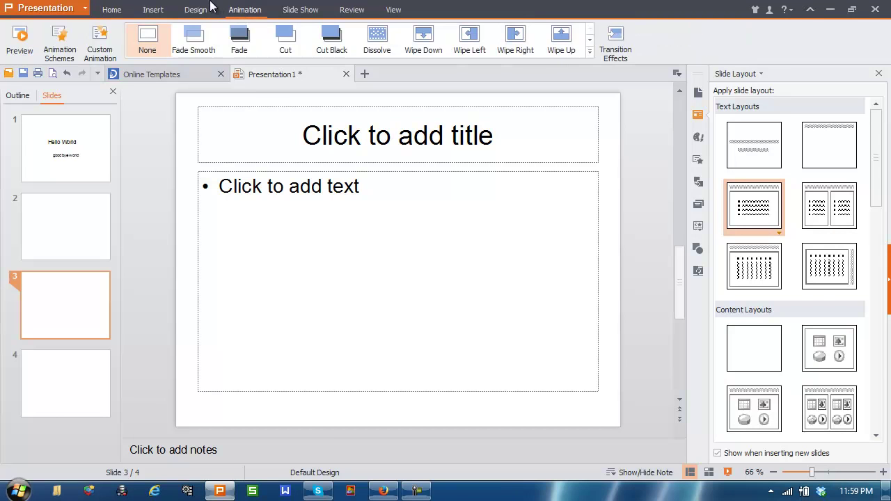
click(209, 10)
click(358, 13)
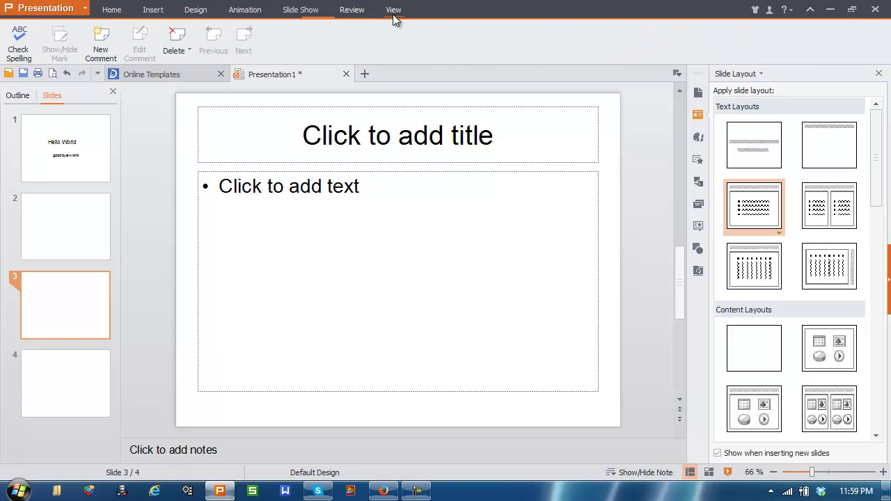
click(393, 17)
click(245, 10)
Apply the green design theme to all four slides and bring up the Online Templates page
click(198, 9)
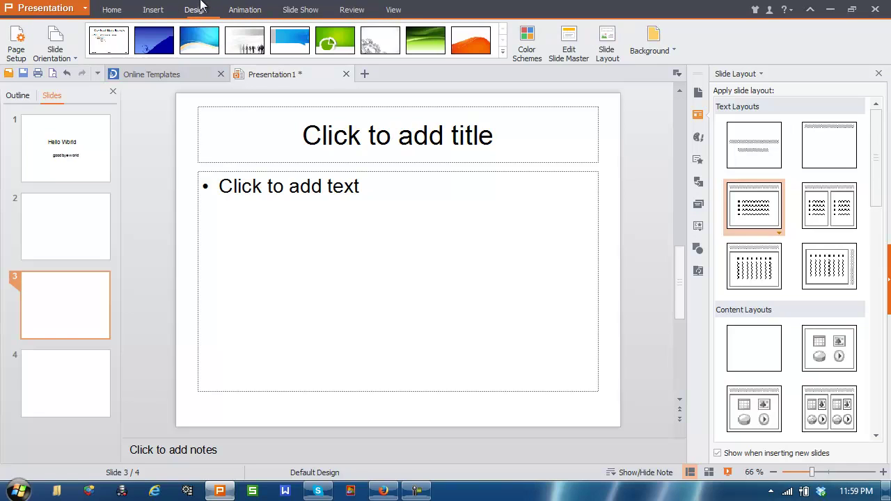
click(417, 35)
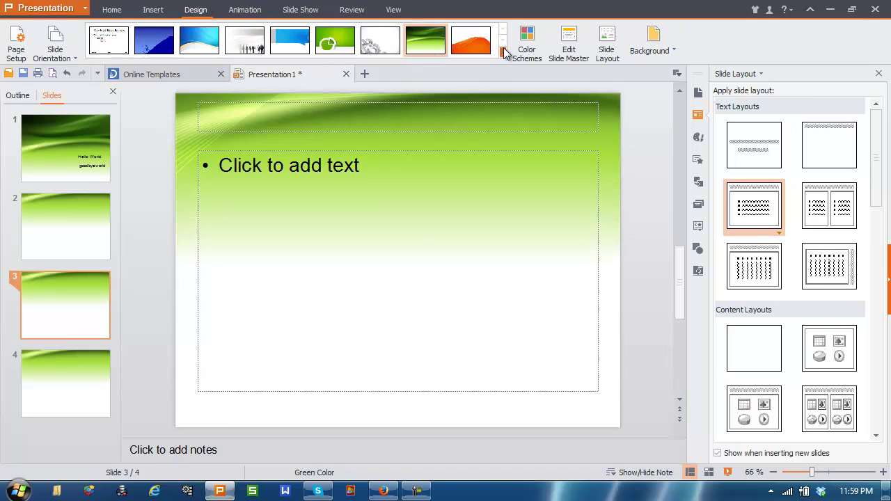
click(245, 10)
click(176, 73)
Browse the Transitions and Slide Show ribbon tabs, then collapse the ribbon to enlarge the page
click(250, 9)
click(300, 9)
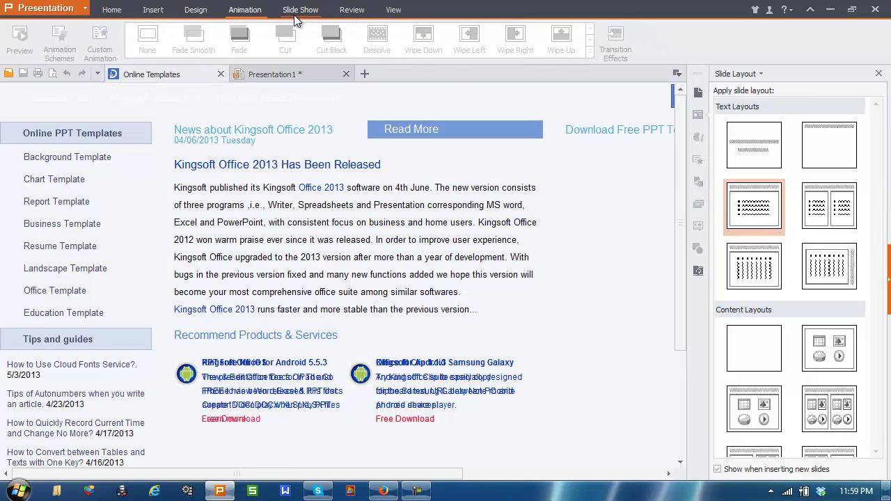
double_click(351, 9)
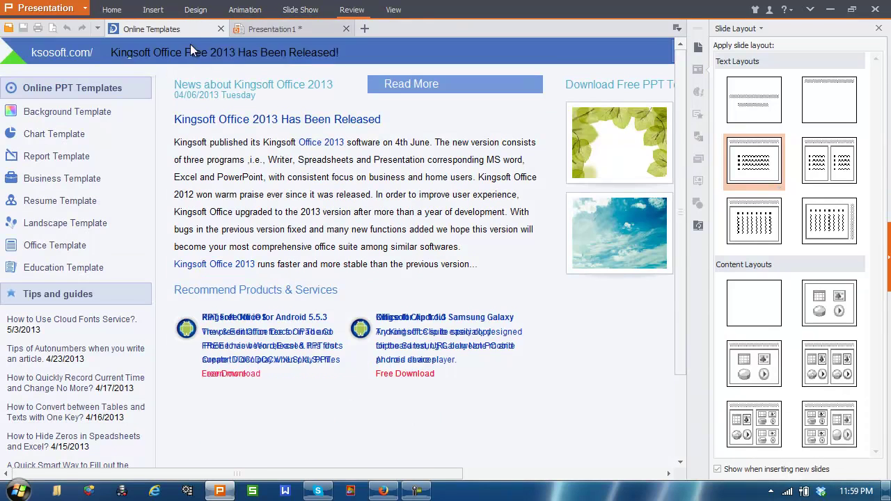
scroll(221, 72, down, 2)
scroll(221, 72, up, 2)
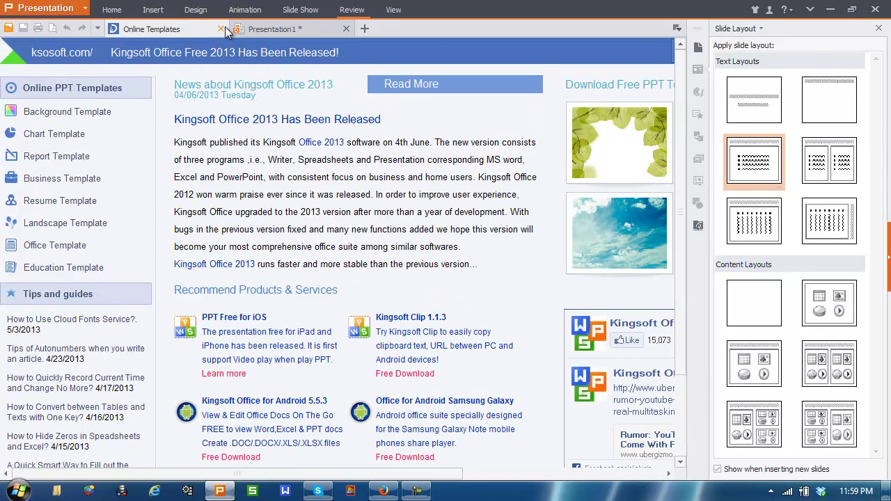
Close the Online Templates page and Presentation1 without saving, then exit Kingsoft Presentation
click(221, 29)
click(221, 29)
click(498, 256)
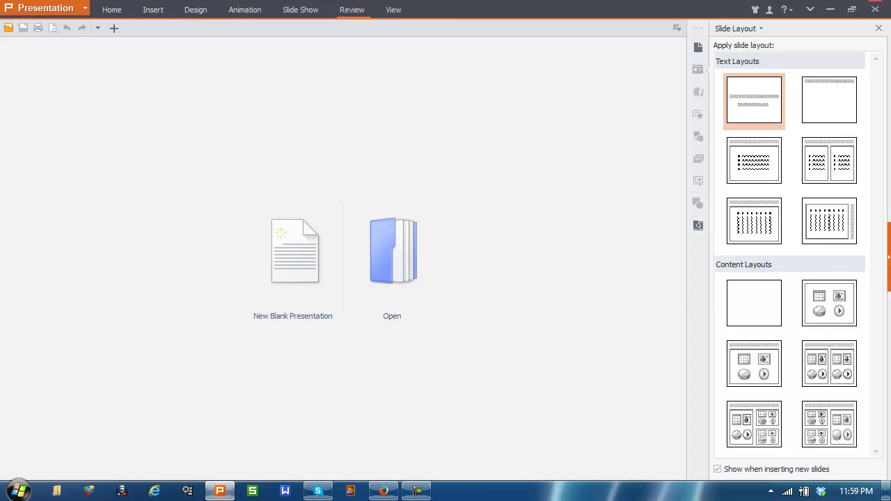
click(874, 9)
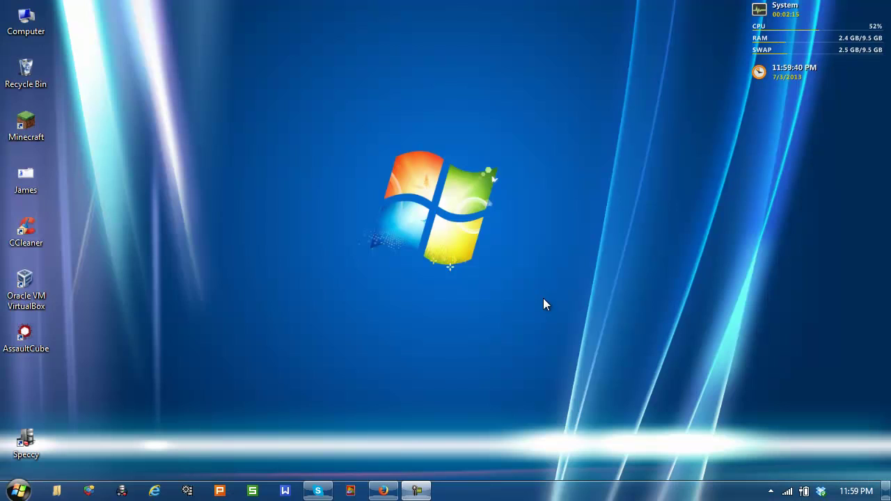